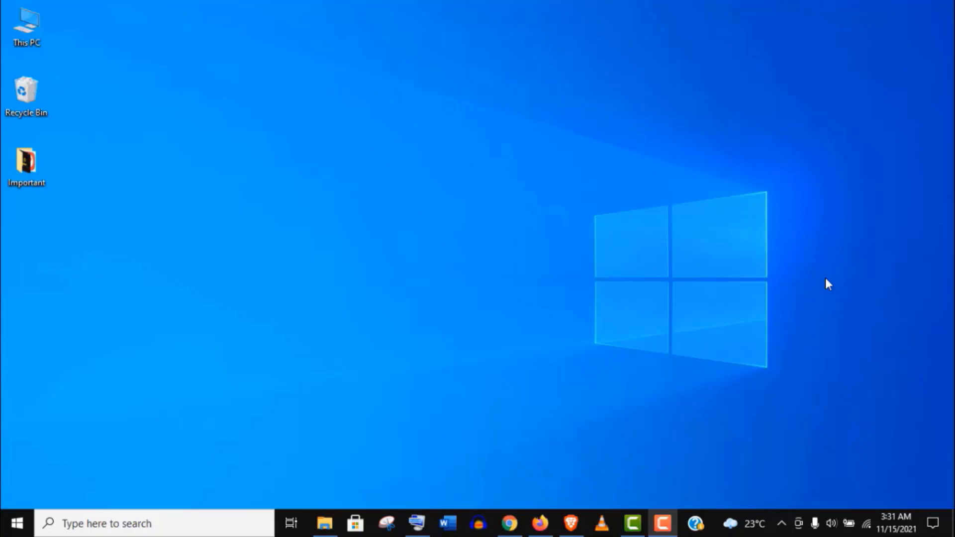
Step: Open Google Drive in Chrome by way of Gmail and view the Computers section
click(509, 524)
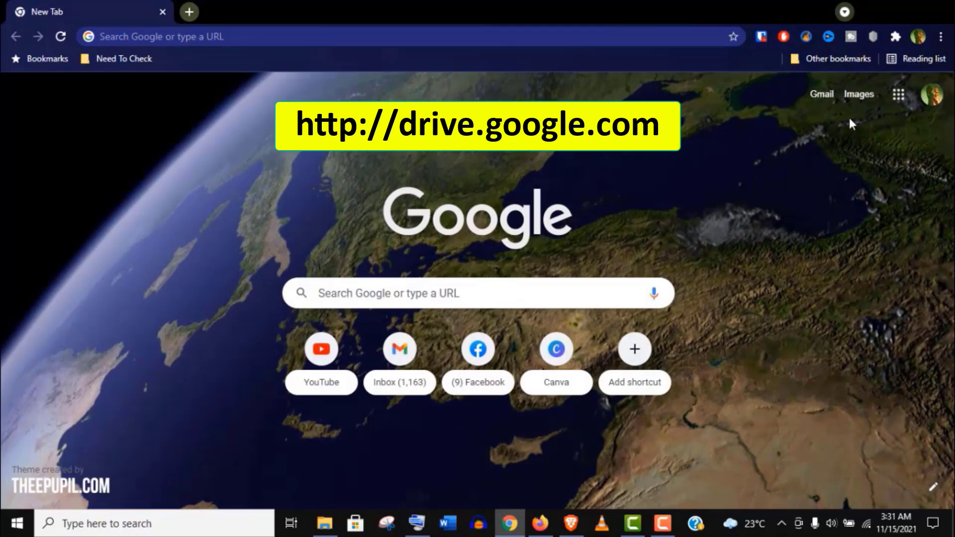
click(821, 94)
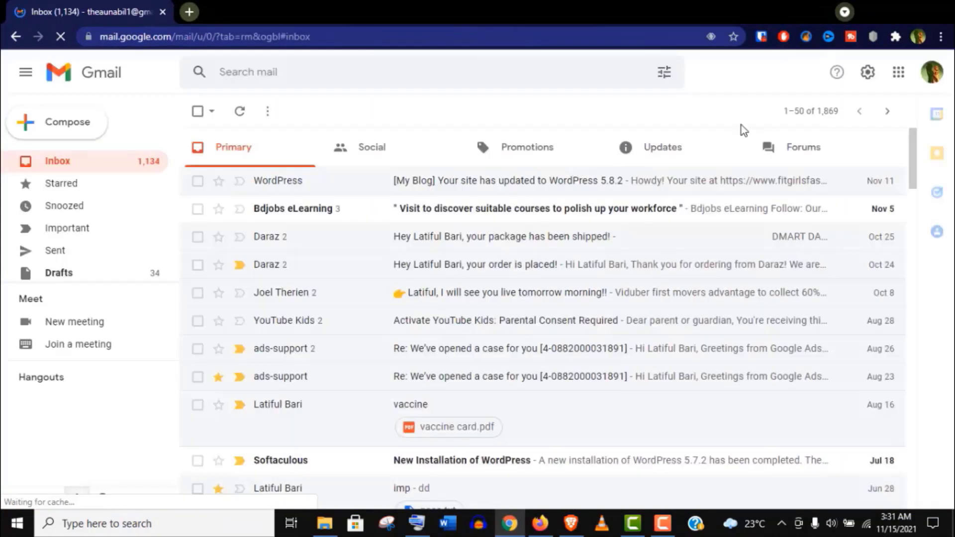
click(898, 72)
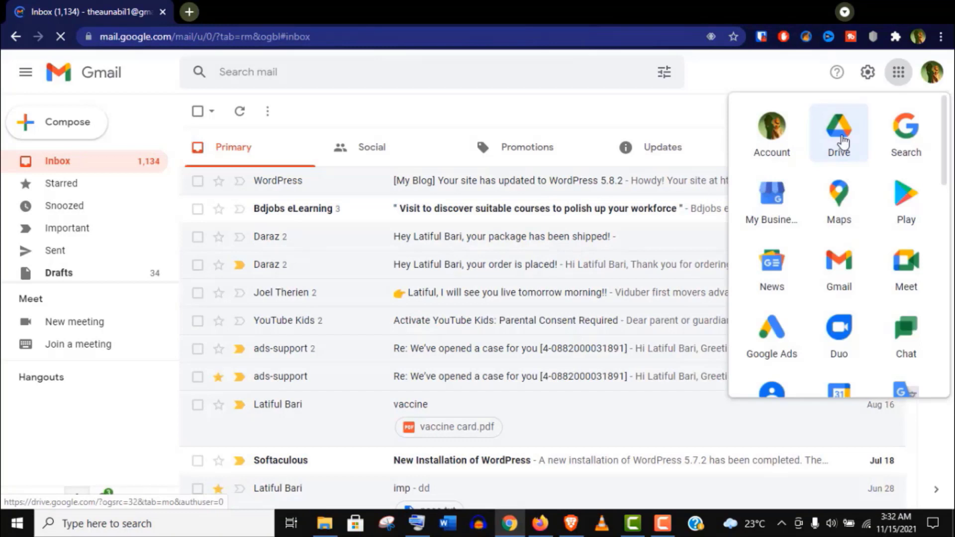
click(842, 142)
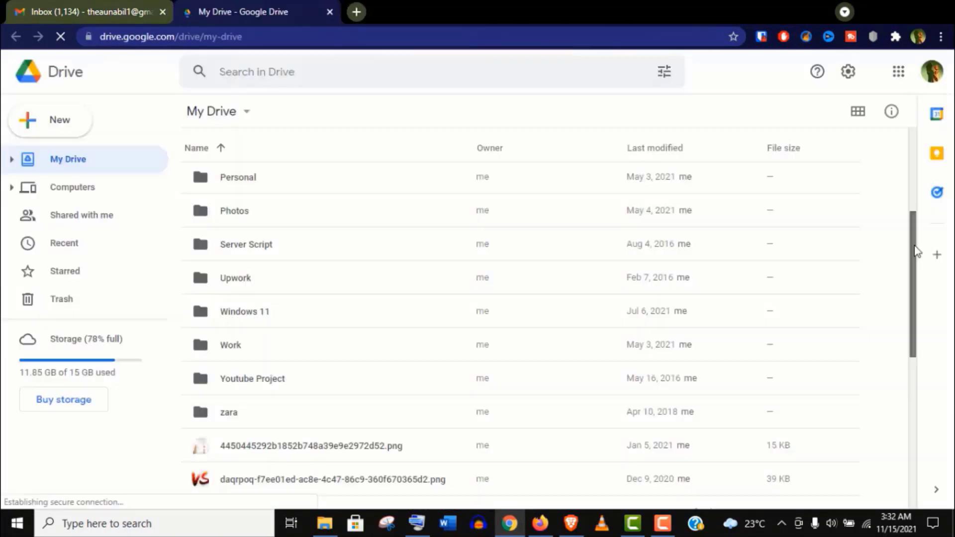
click(90, 197)
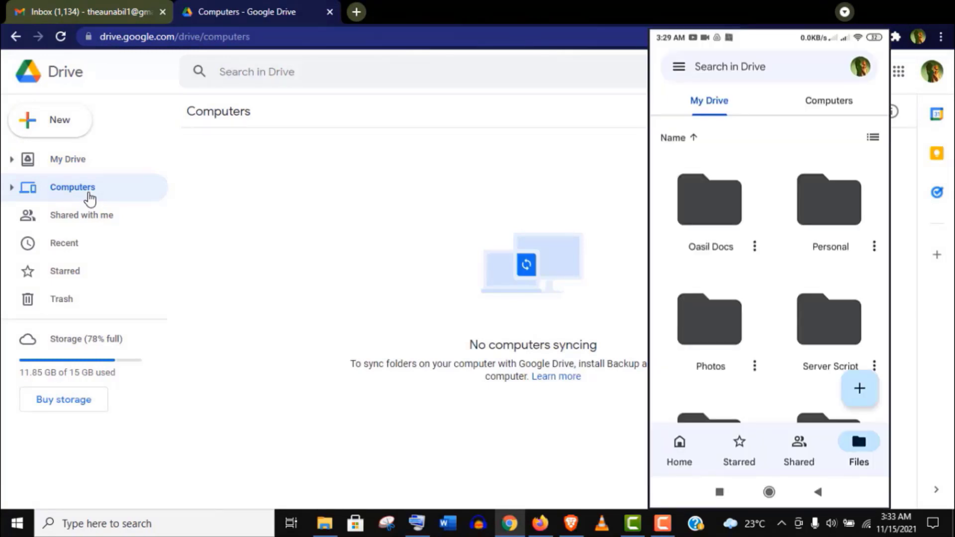
Step: Search Google for "google drive desktop" in a new tab and download Drive for desktop from the Google Drive download page
click(364, 14)
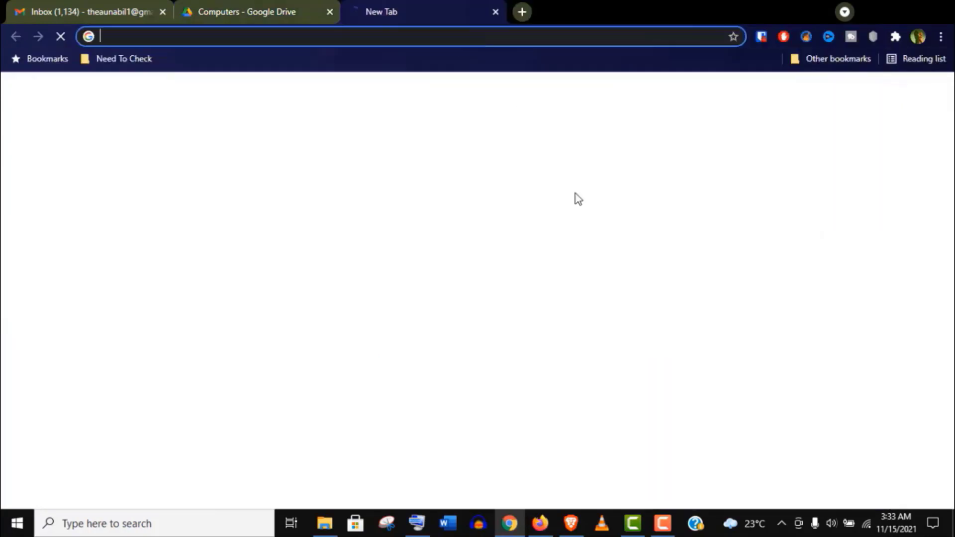
text(google drive desktop)
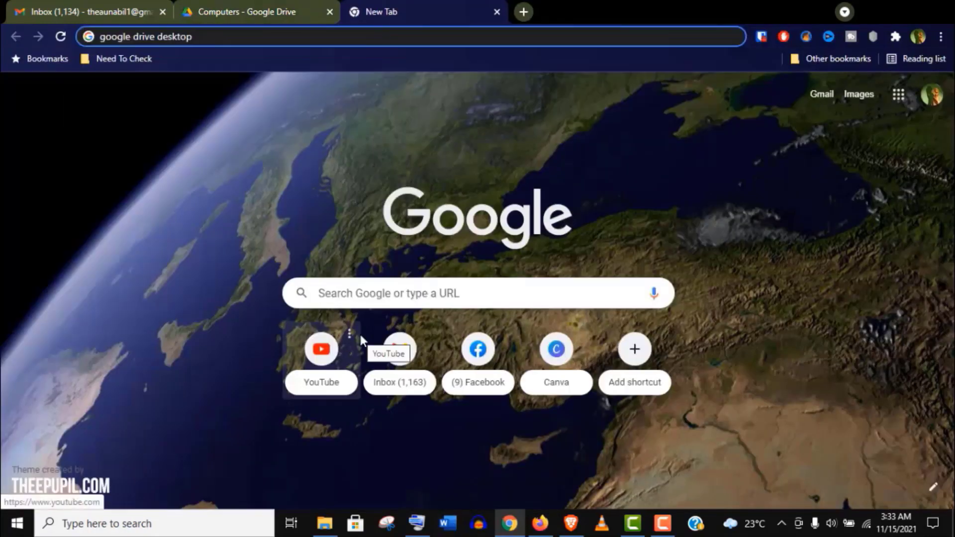
key(Return)
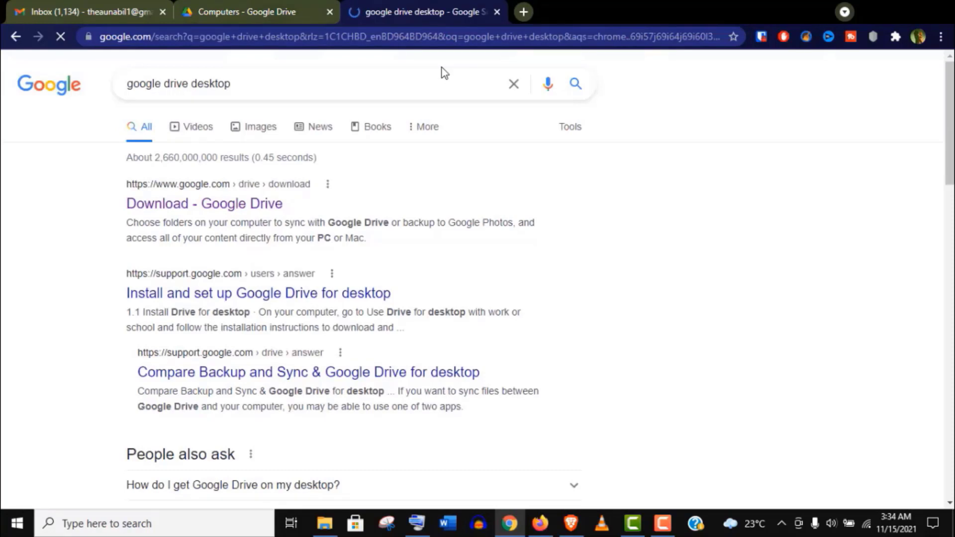
click(209, 206)
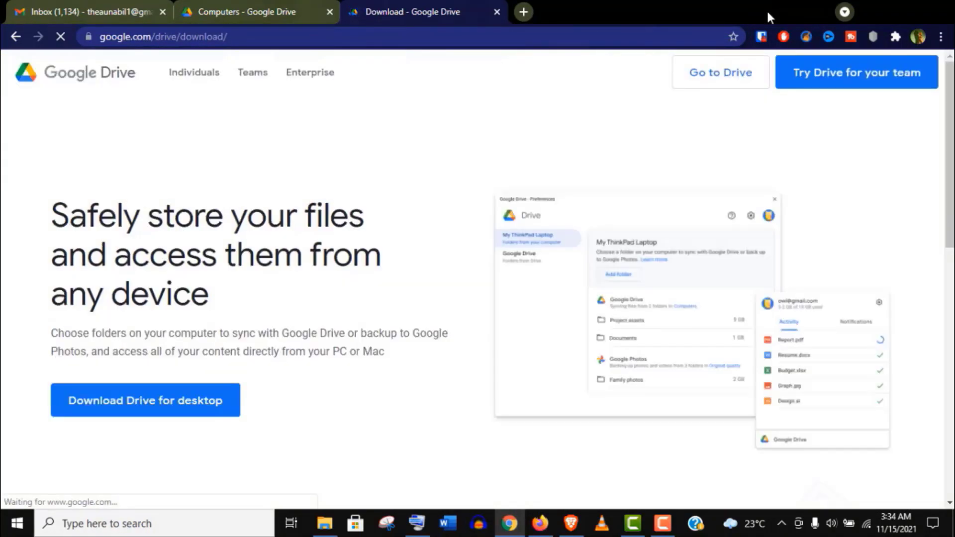
click(189, 404)
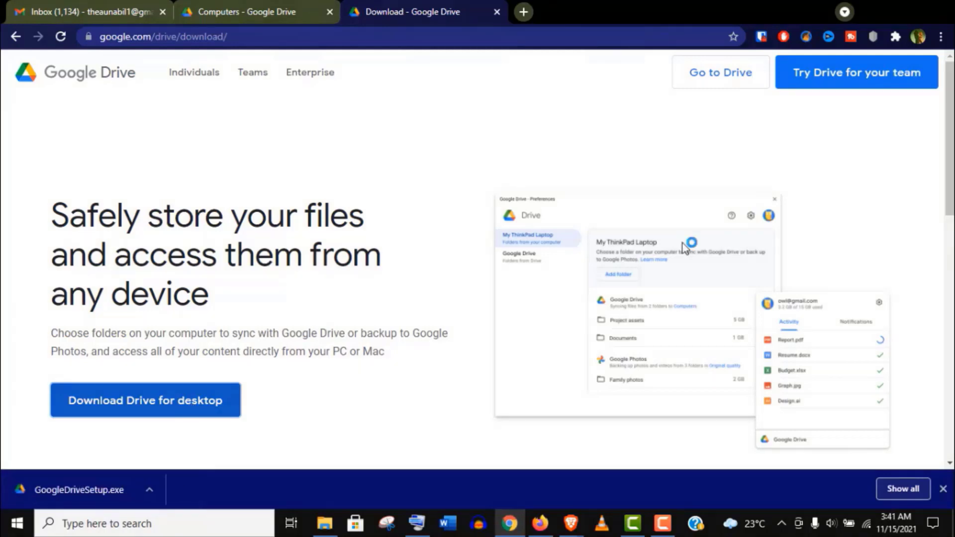
Step: Install Google Drive with an application shortcut on the desktop but without shortcuts to Google Docs, Sheets, and Slides
click(888, 2)
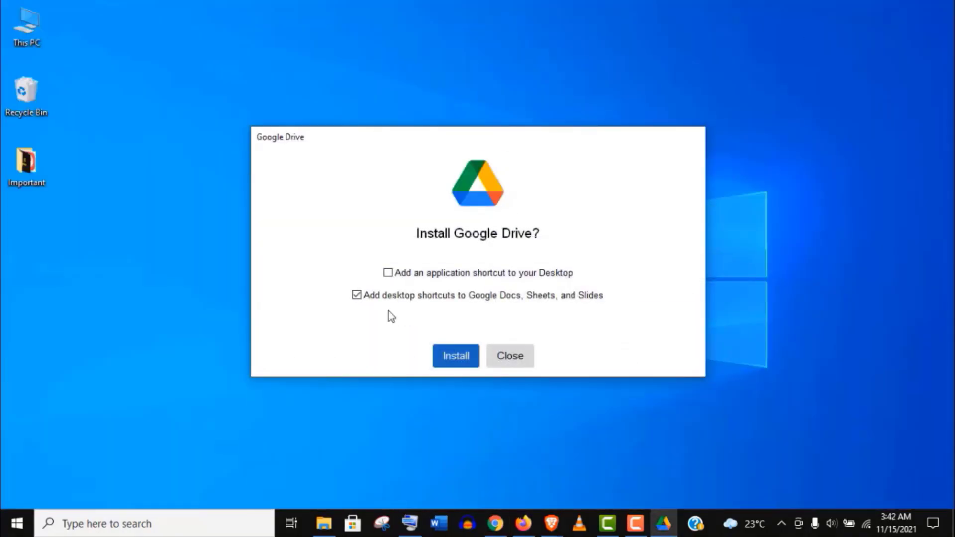
click(443, 272)
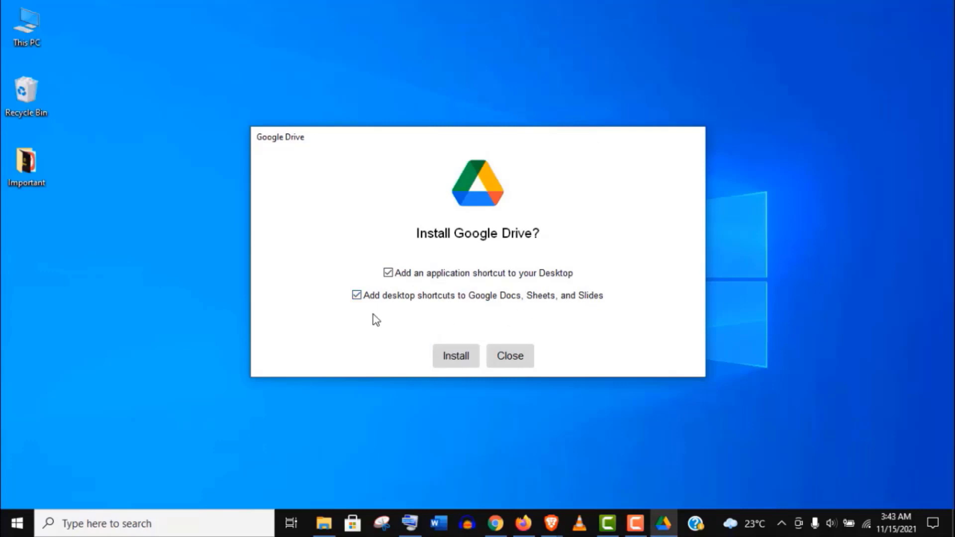
click(383, 295)
click(456, 357)
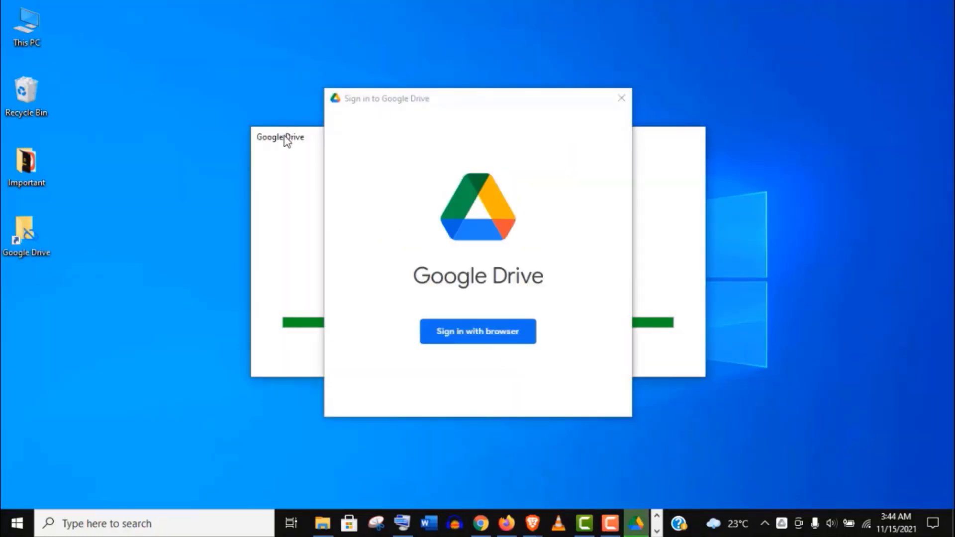
Step: Sign in to Google Drive for desktop through the browser with the existing Google account and close the installer
click(484, 336)
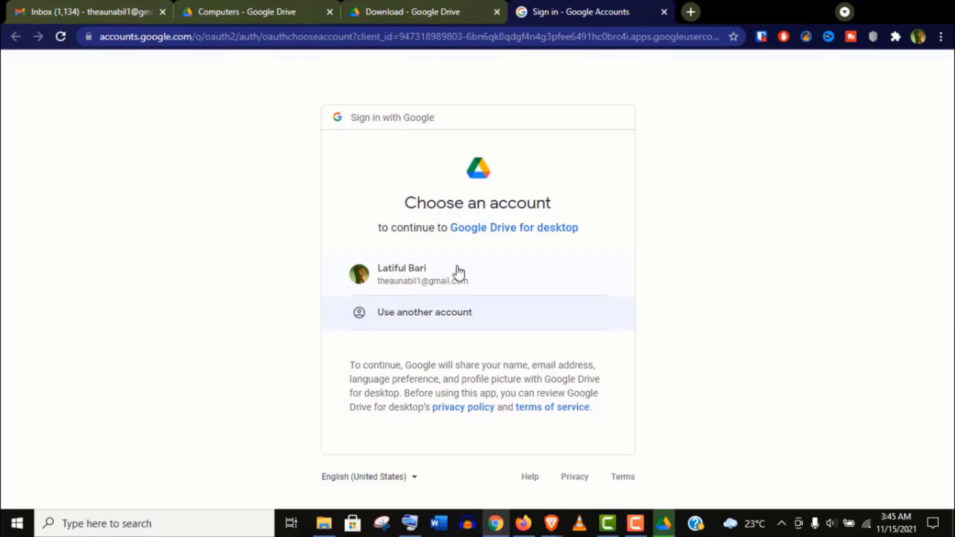
click(454, 265)
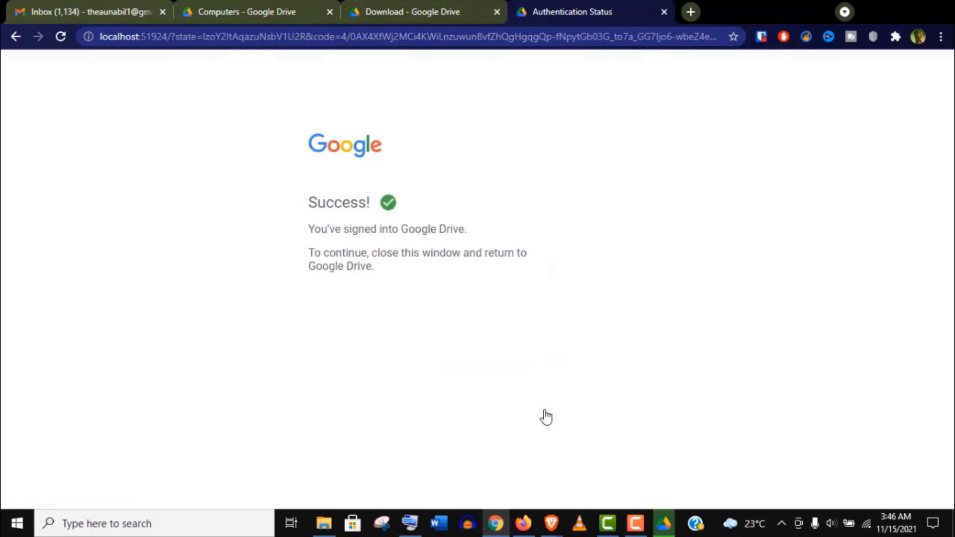
click(878, 11)
click(509, 354)
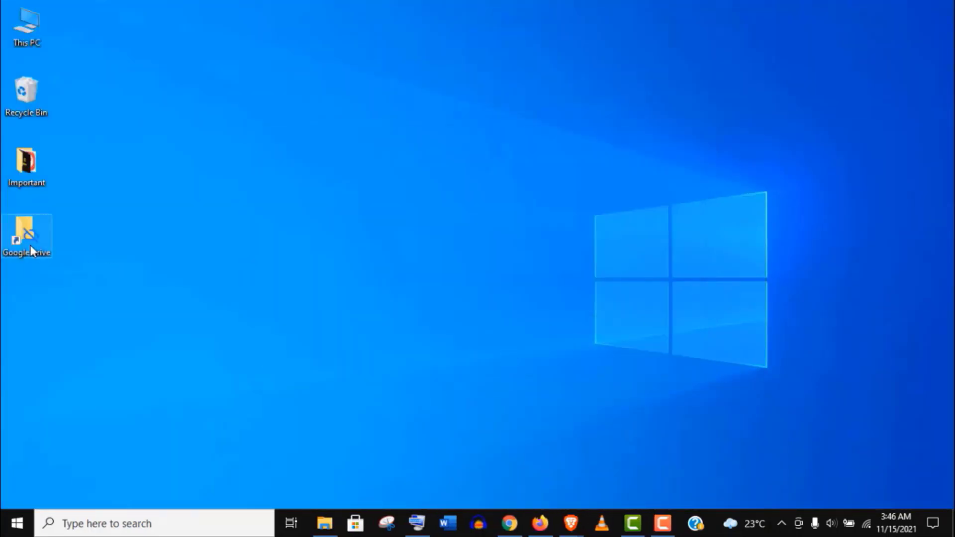
Step: Add the Winrar folder from Soft (E:) to Google Drive Preferences with Sync with Google Drive enabled, and save the changes
click(697, 487)
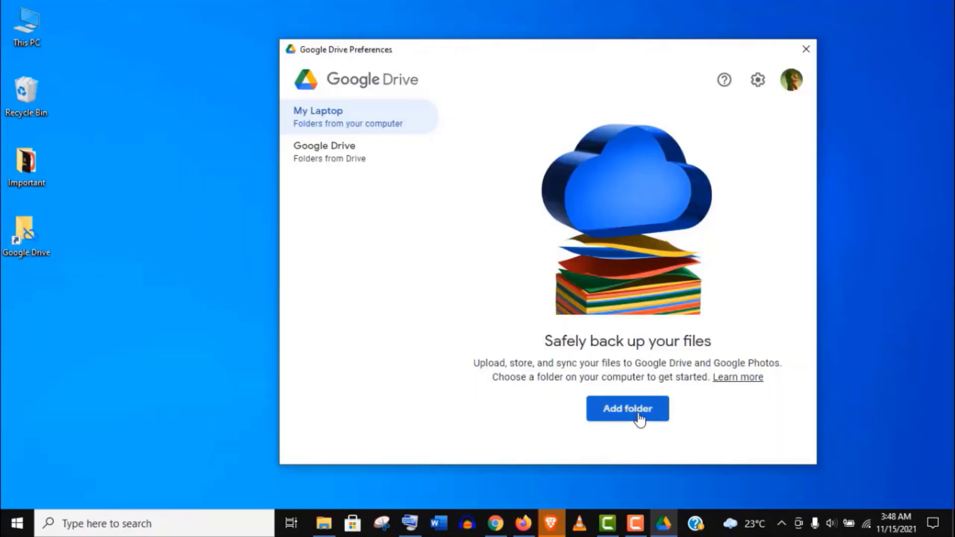
click(639, 418)
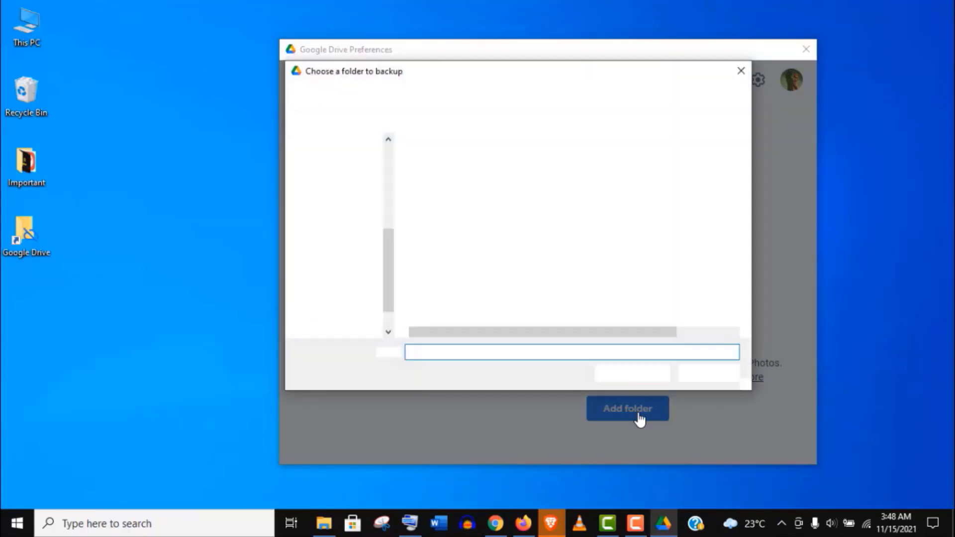
drag(746, 236, 749, 293)
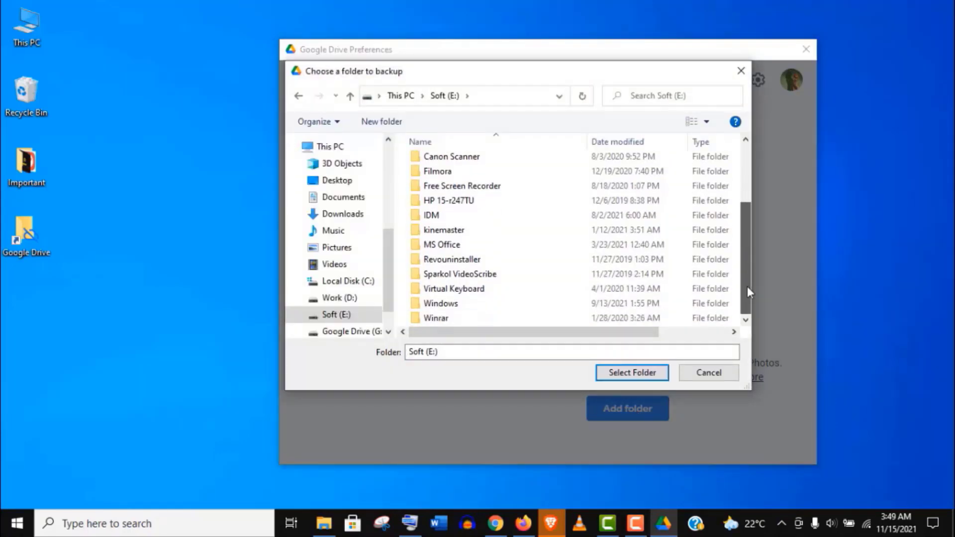
click(473, 320)
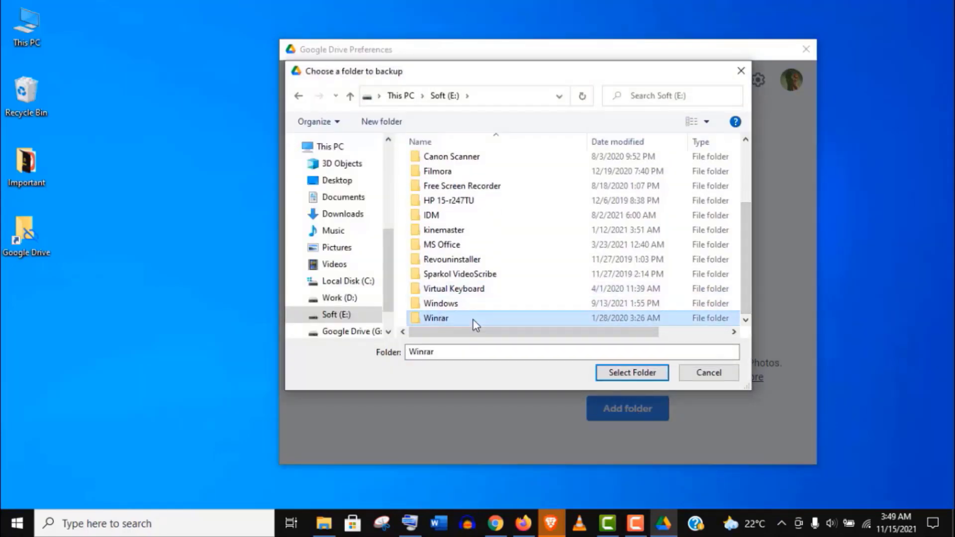
click(633, 377)
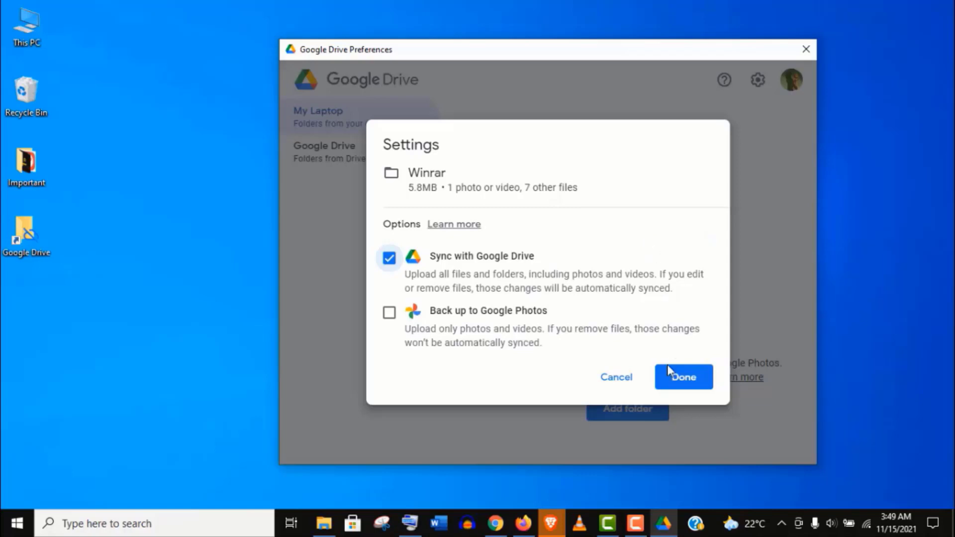
click(676, 378)
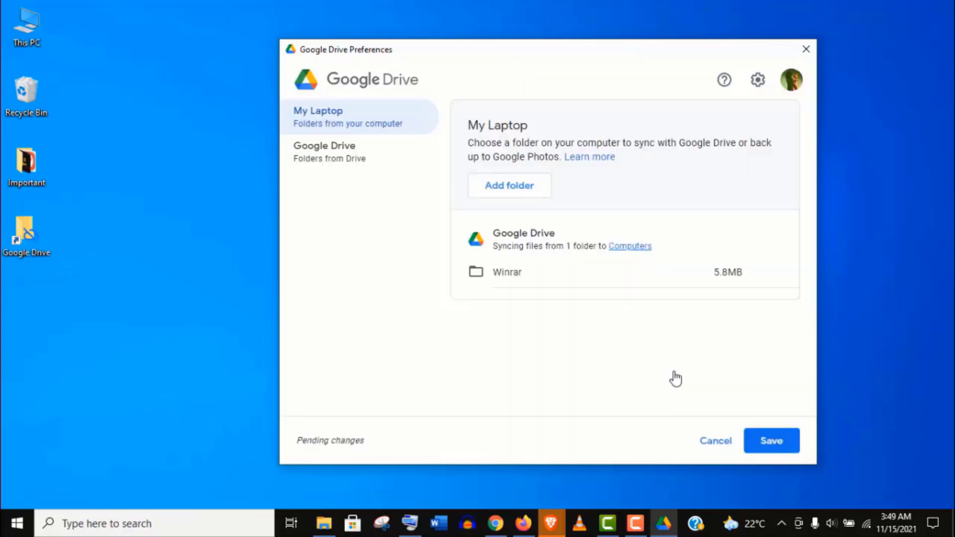
click(771, 442)
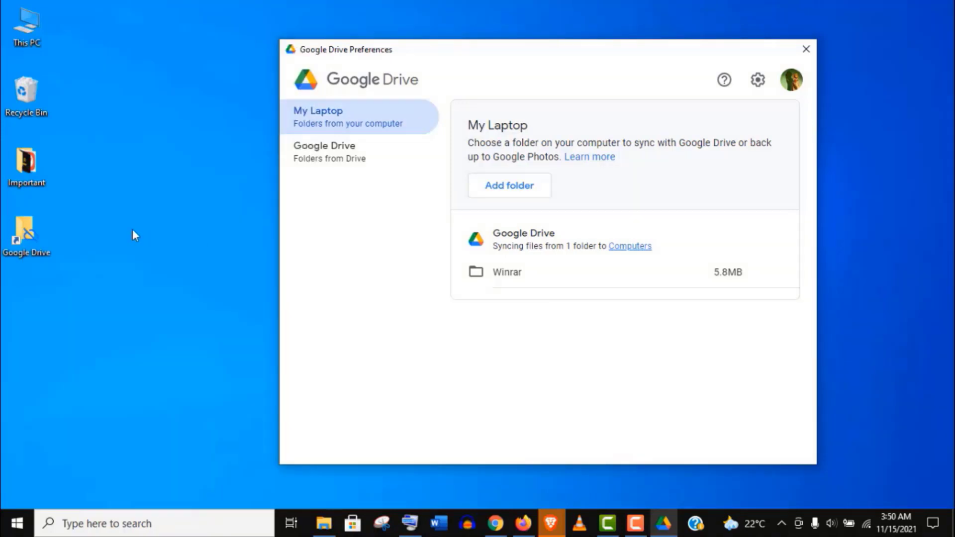
Step: Review the Google Drive settings, including the available drive letters, startup, proxy and bandwidth options, and close Preferences
click(760, 78)
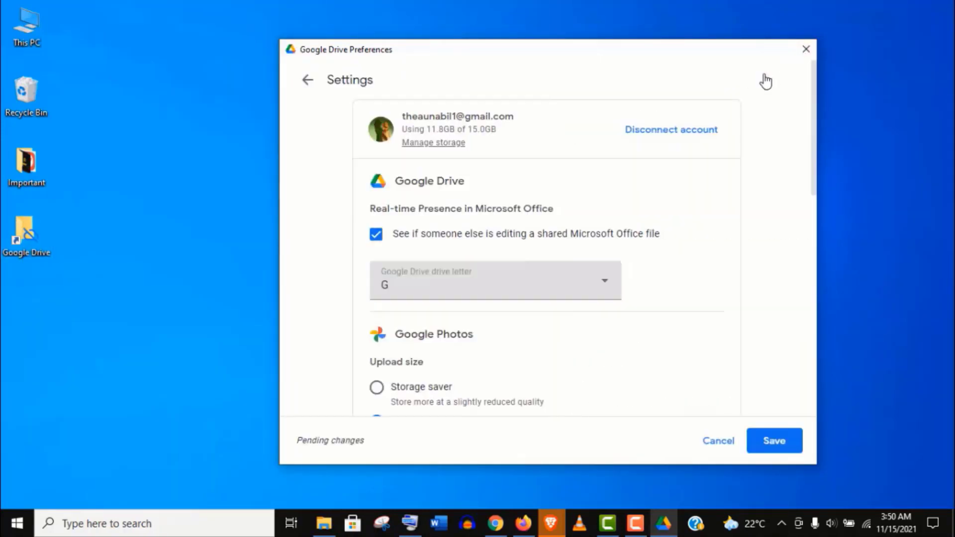
click(600, 286)
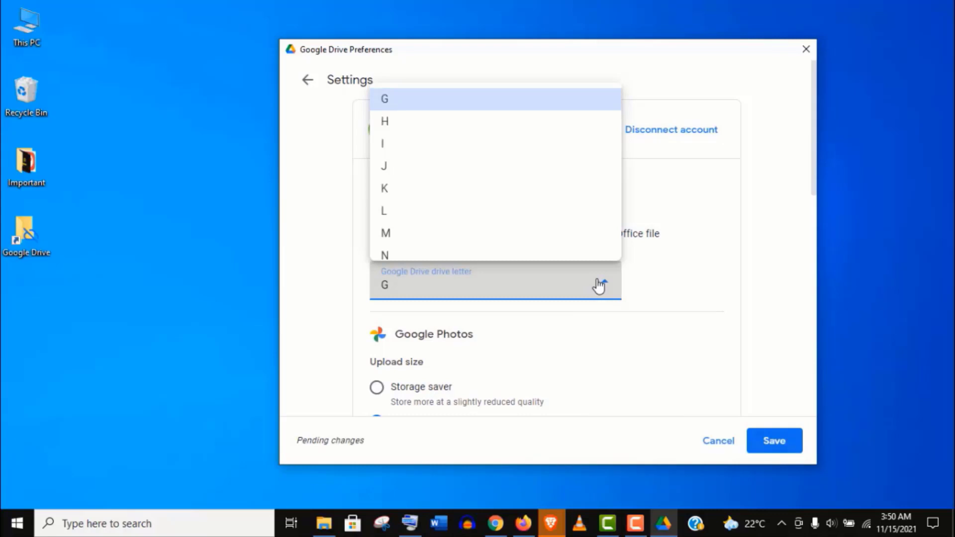
click(600, 286)
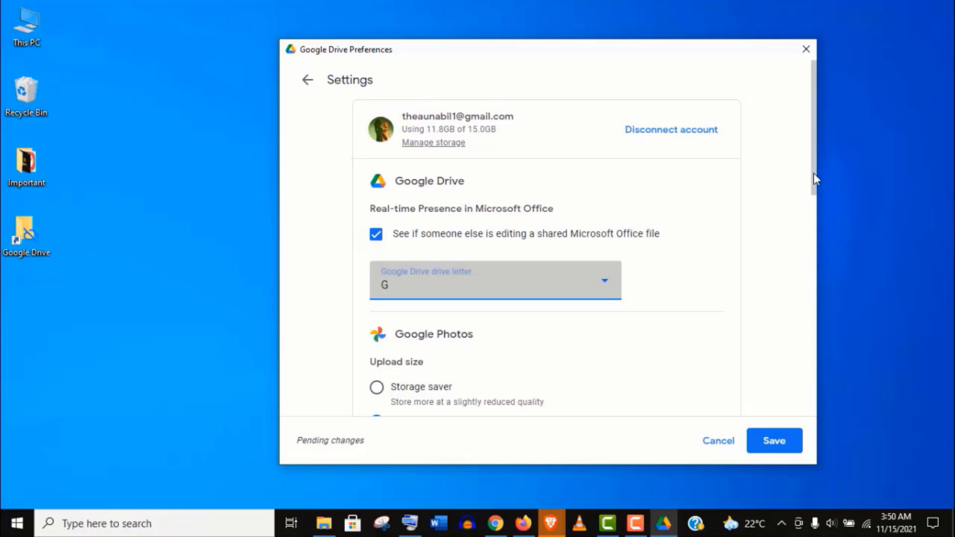
drag(813, 172, 783, 347)
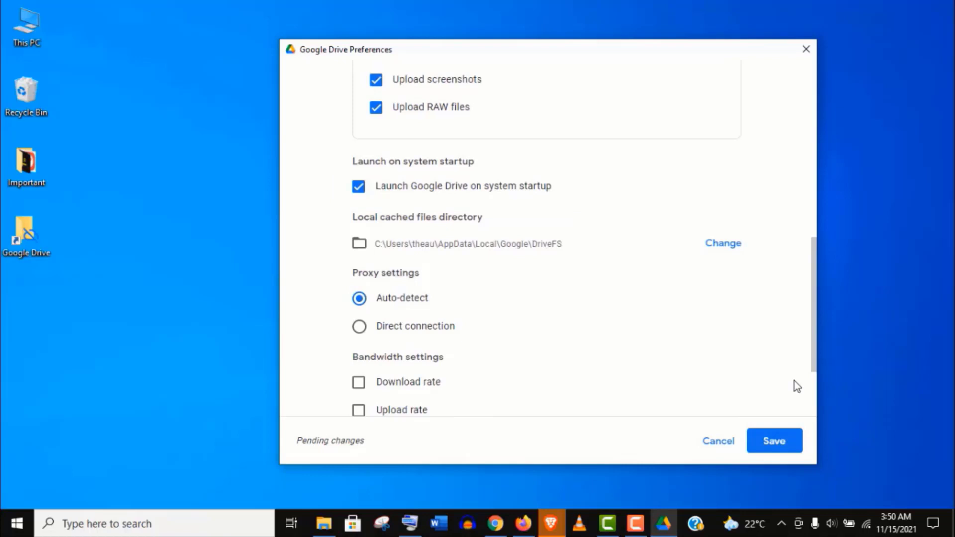
scroll(795, 381, down, 3)
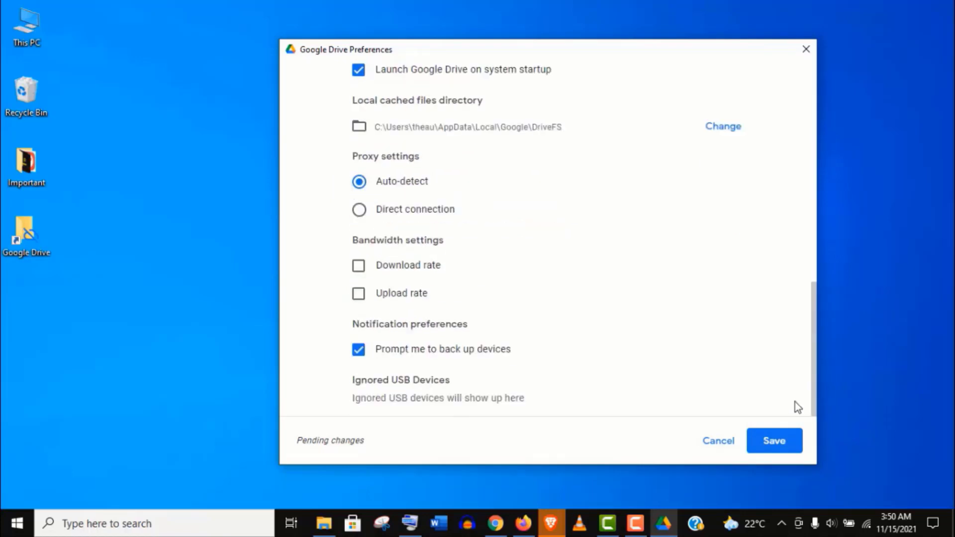
drag(813, 393, 826, 46)
click(805, 49)
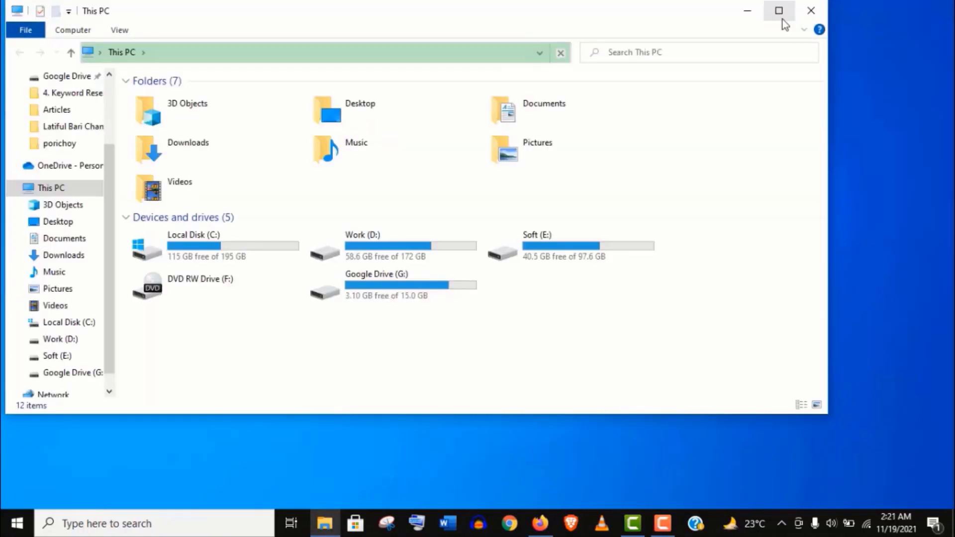
Step: Browse the My Drive folder on Google Drive (G:) in File Explorer and close the window
double_click(404, 291)
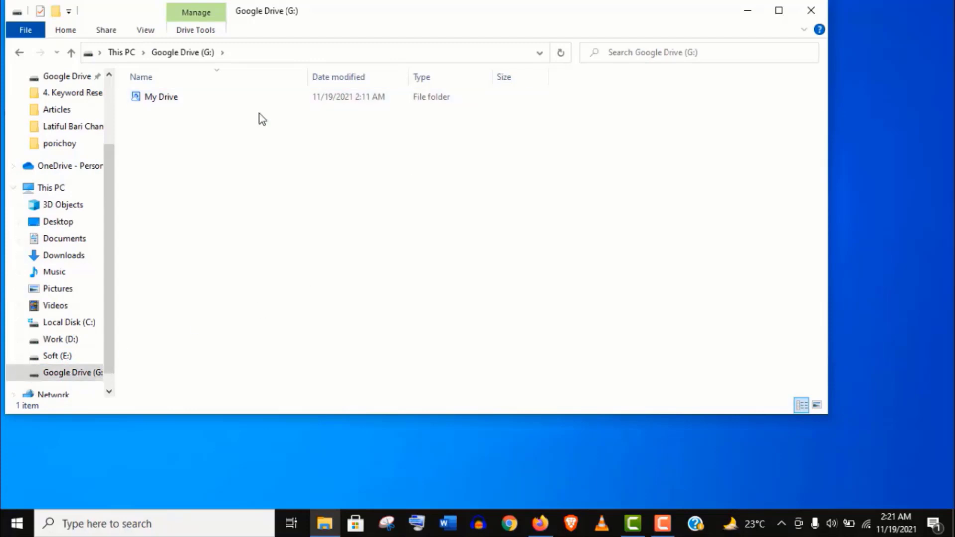
double_click(233, 102)
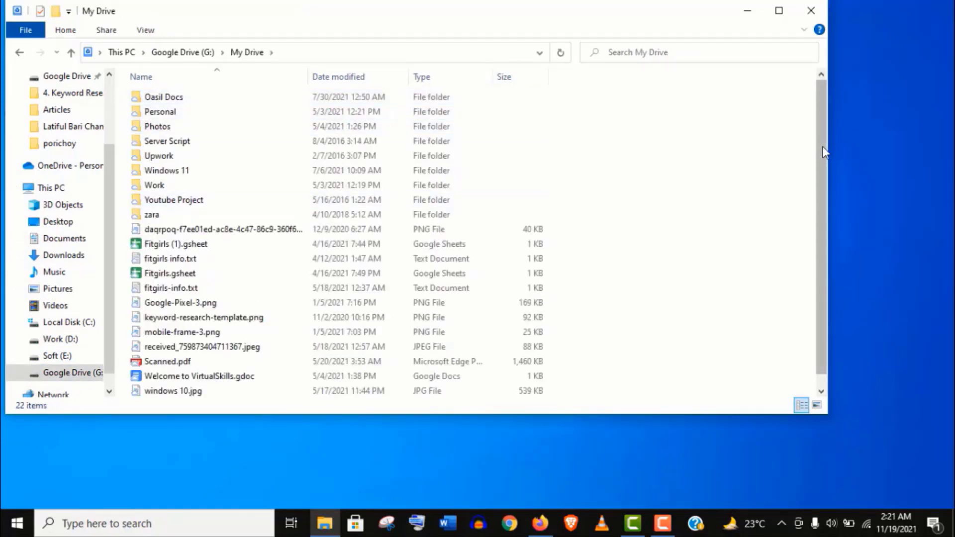
drag(822, 153, 810, 6)
click(811, 10)
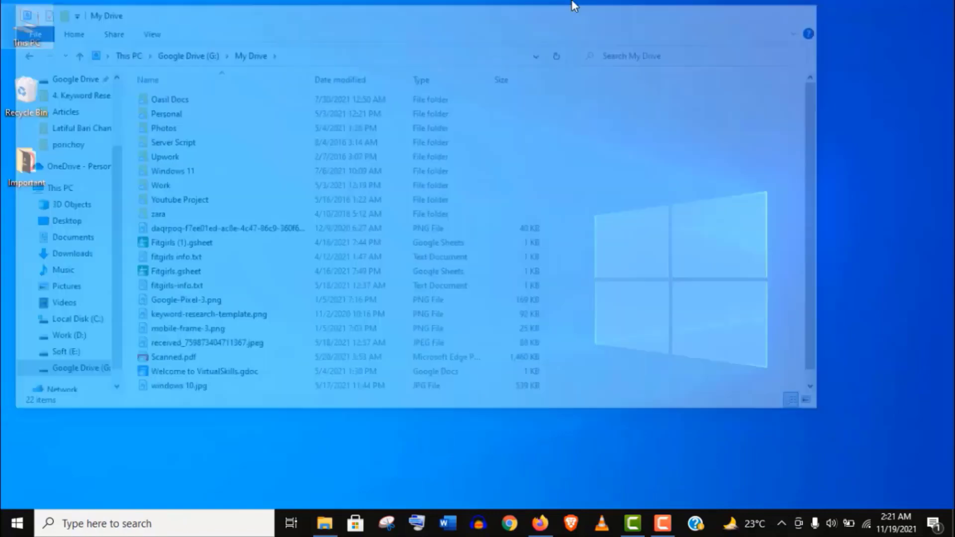
Step: Open the Preferences window of the running Google Drive for desktop app
click(782, 523)
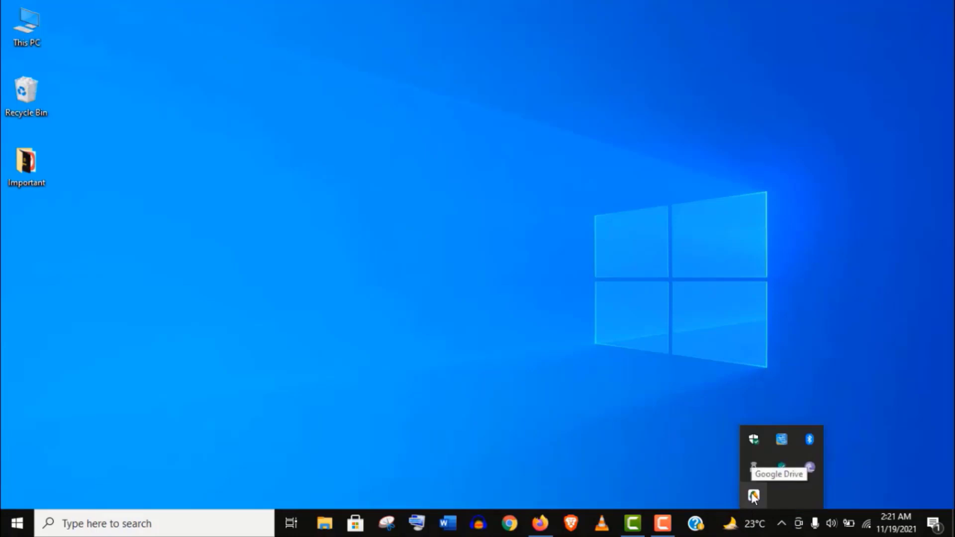
click(753, 496)
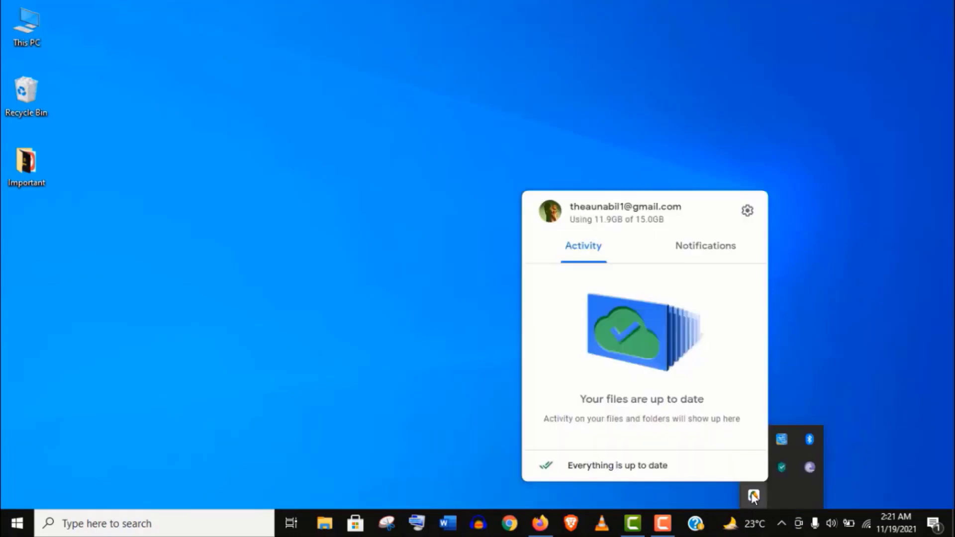
click(748, 213)
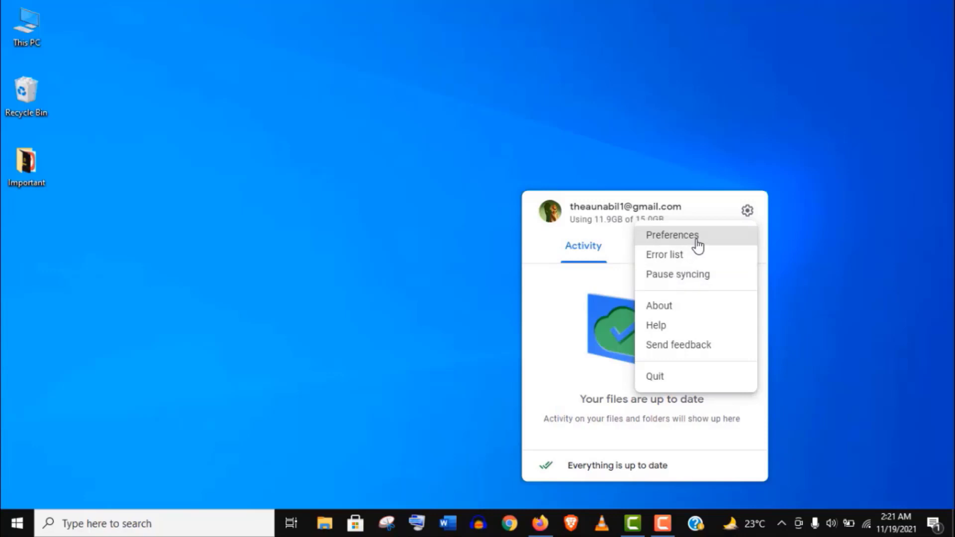
click(673, 234)
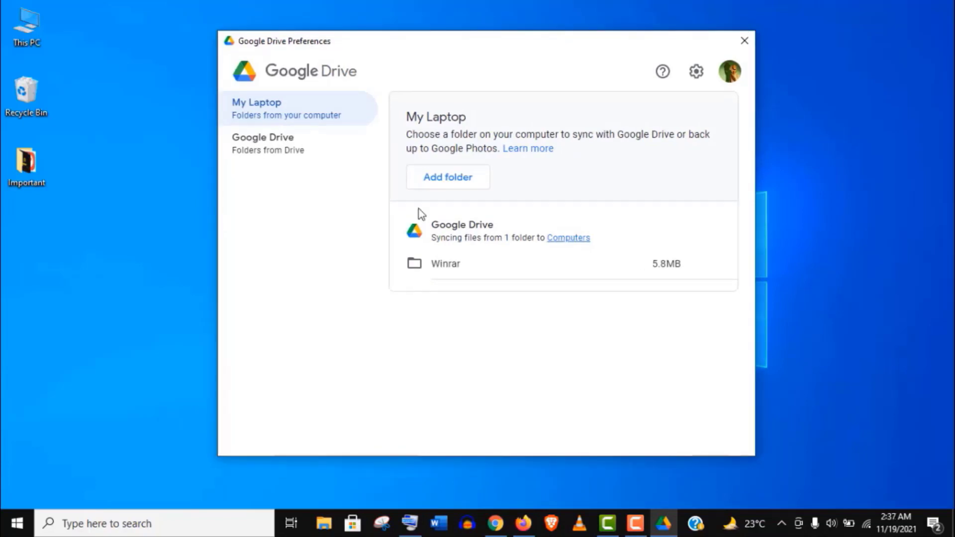
Step: Add the YT Thumbs folder from Downloads with only Back up to Google Photos enabled, and save the changes
click(466, 179)
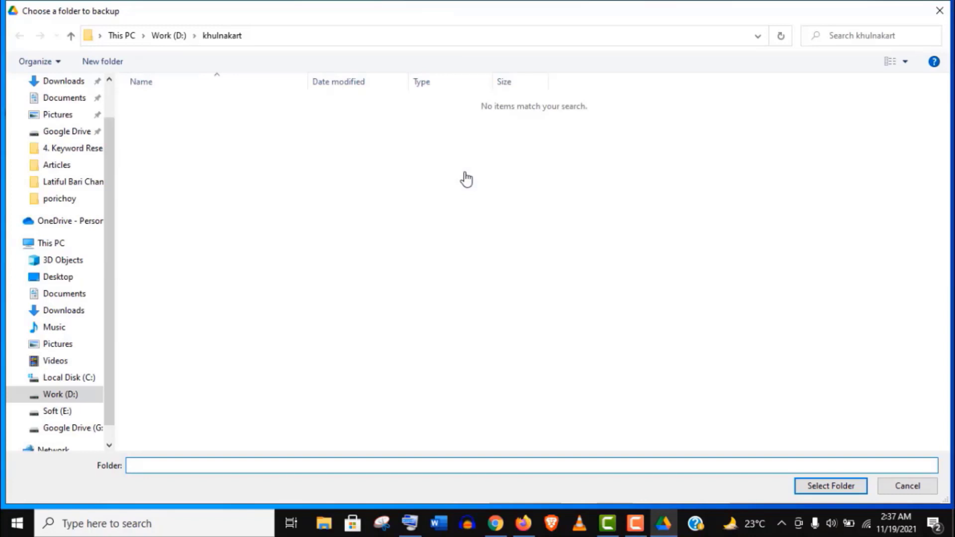
click(64, 81)
double_click(177, 133)
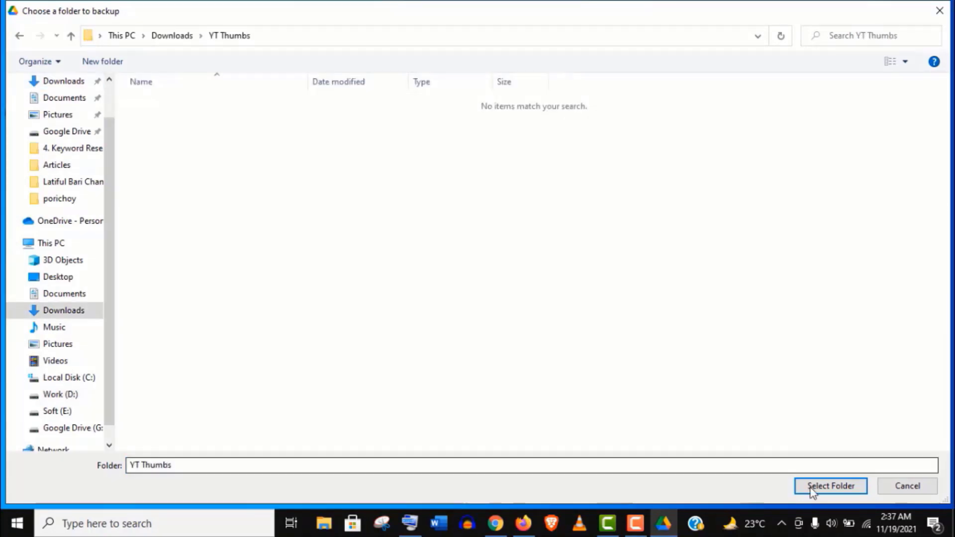
click(810, 485)
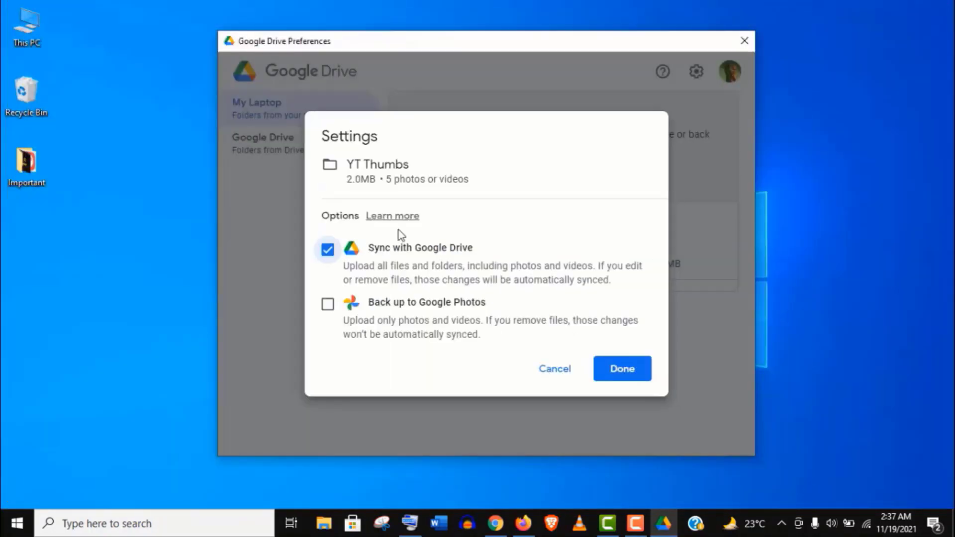
click(404, 303)
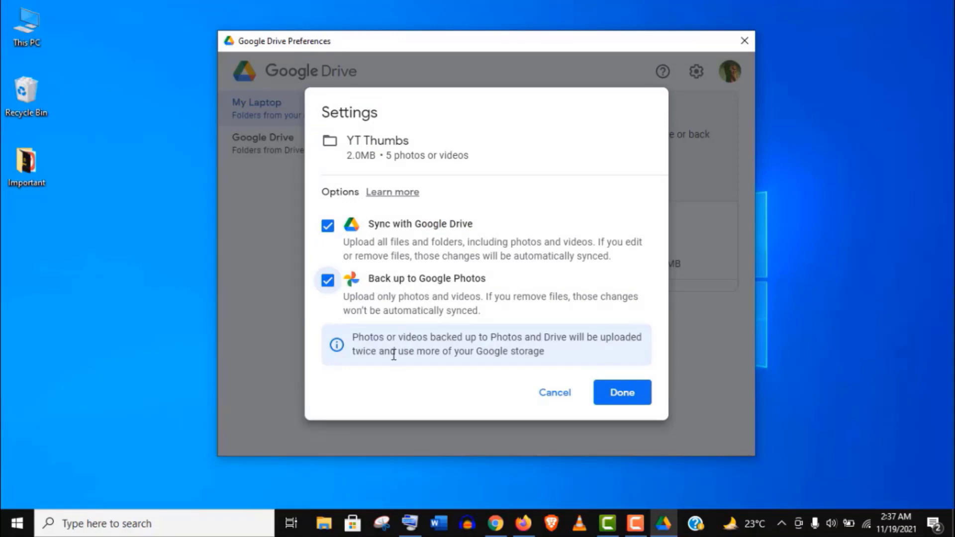
click(328, 227)
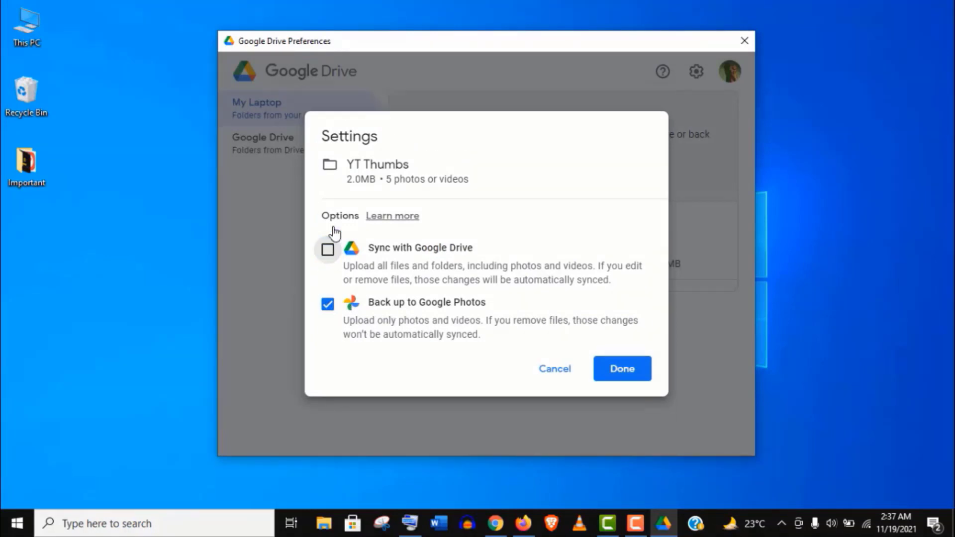
click(605, 371)
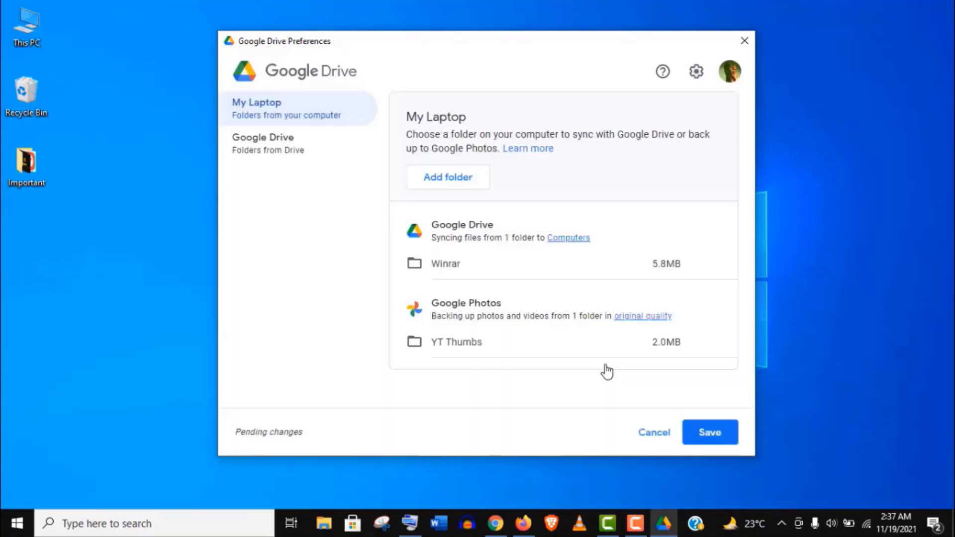
click(707, 438)
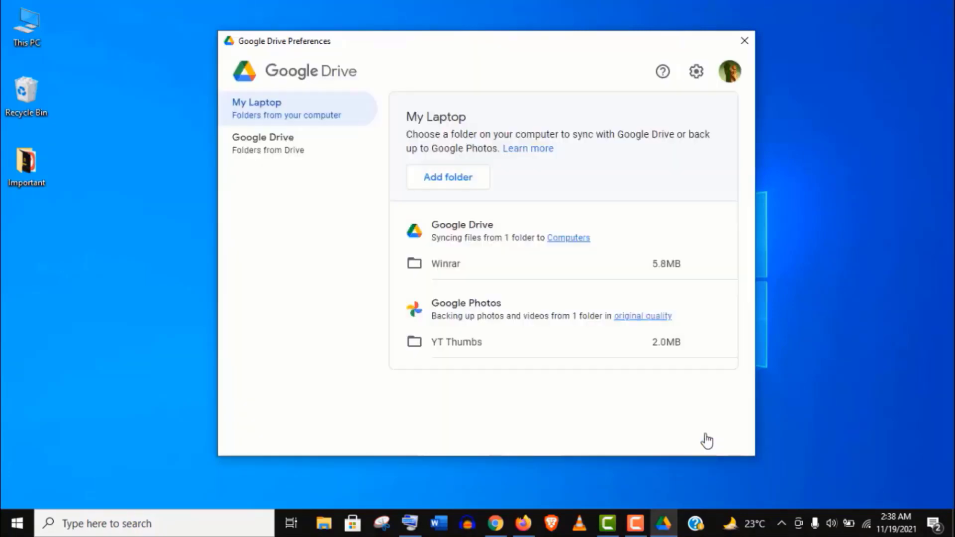
Step: Add the porichoy folder from OneDrive's Personal folder with Sync with Google Drive enabled, and close Preferences
click(427, 188)
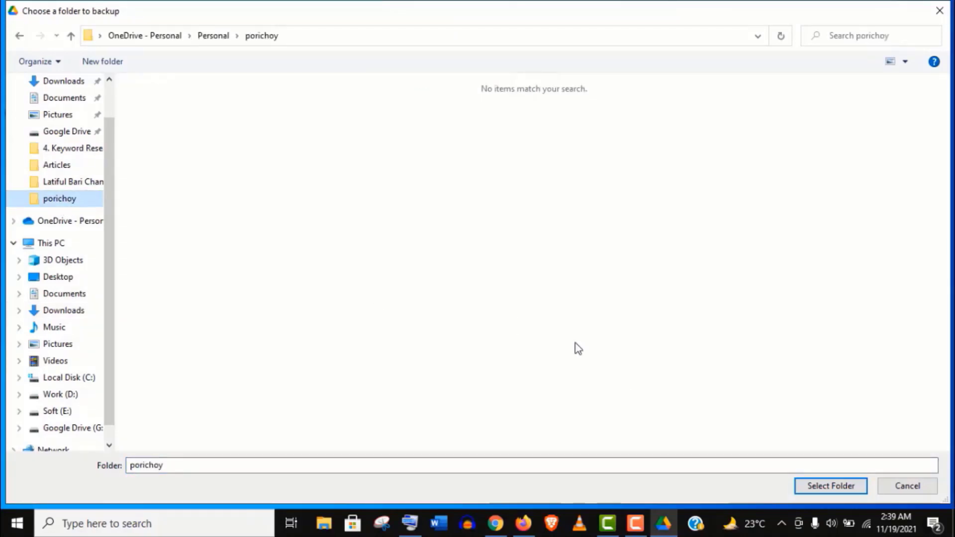
click(805, 486)
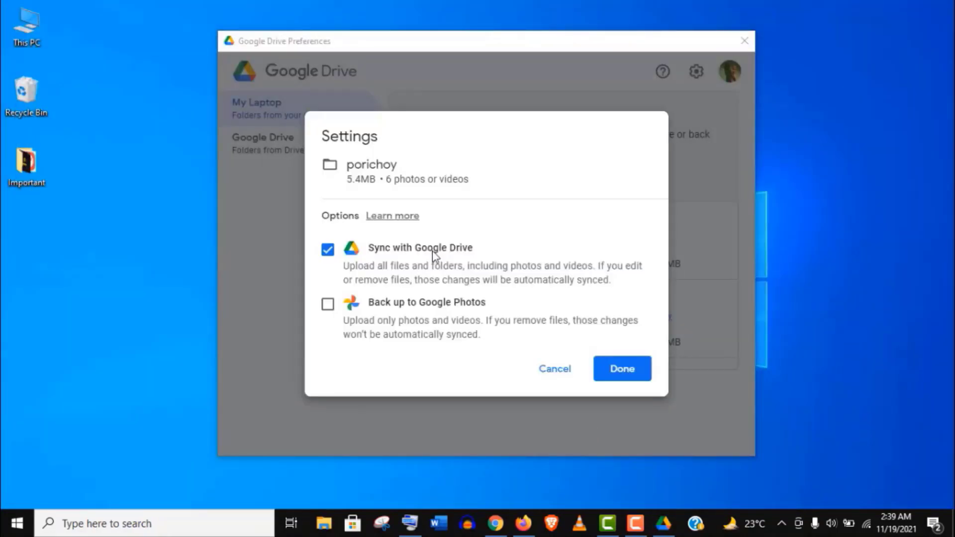
click(641, 375)
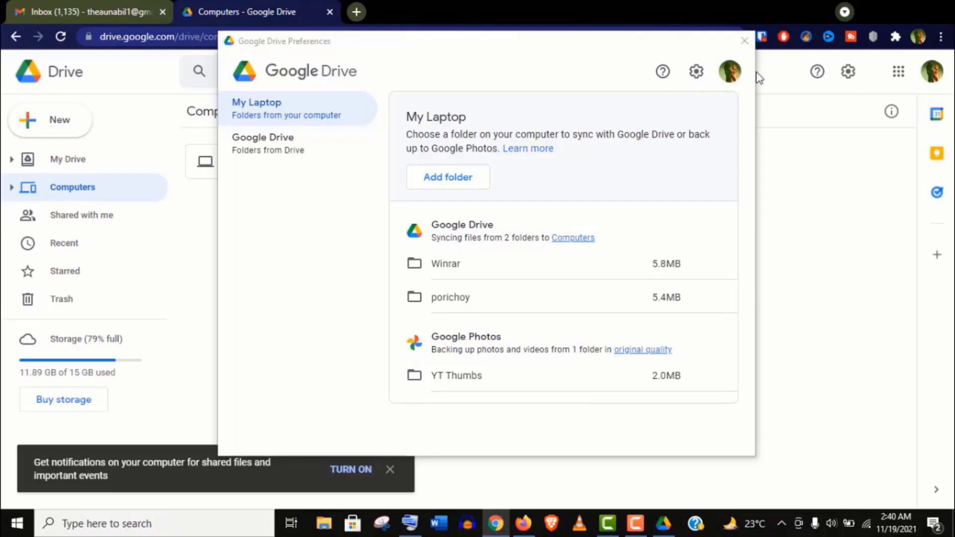
click(744, 39)
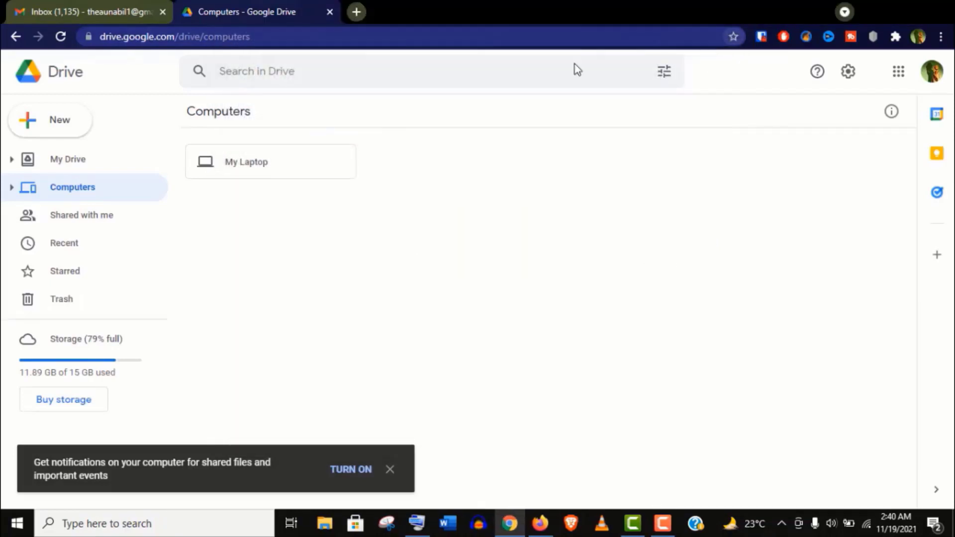
Step: Check the synced folders in My Laptop on the Google Drive website, and open Google Photos to view the backed-up photos
double_click(244, 166)
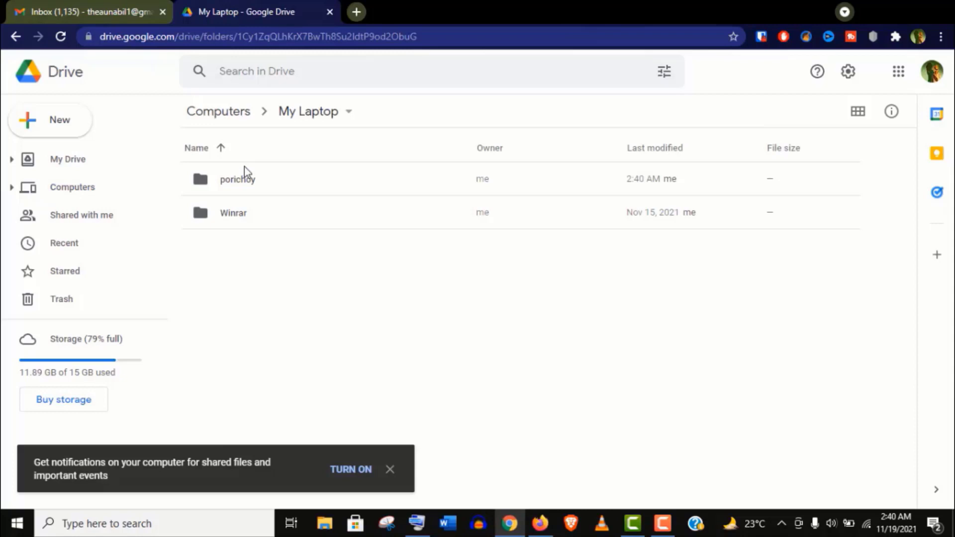
key(ctrl+Tab)
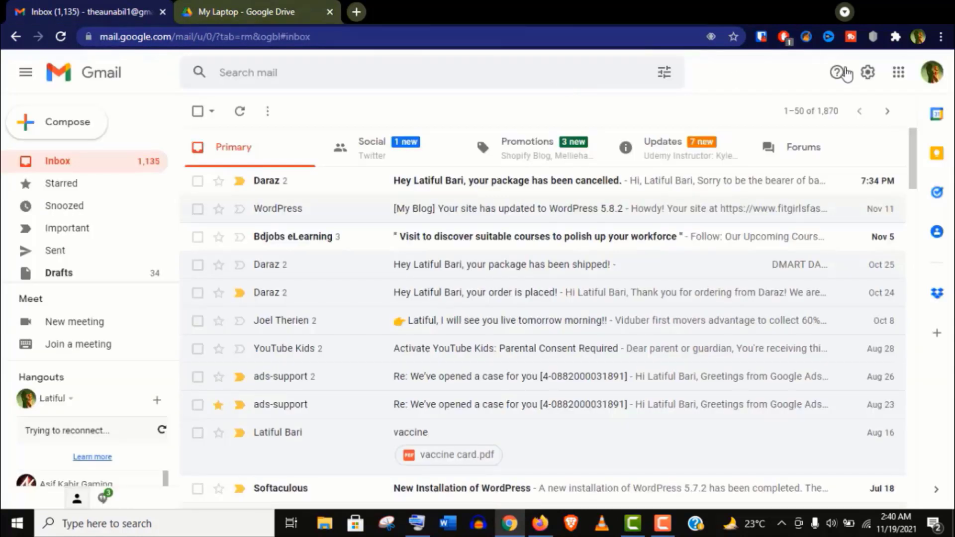
click(899, 72)
scroll(787, 299, up, 3)
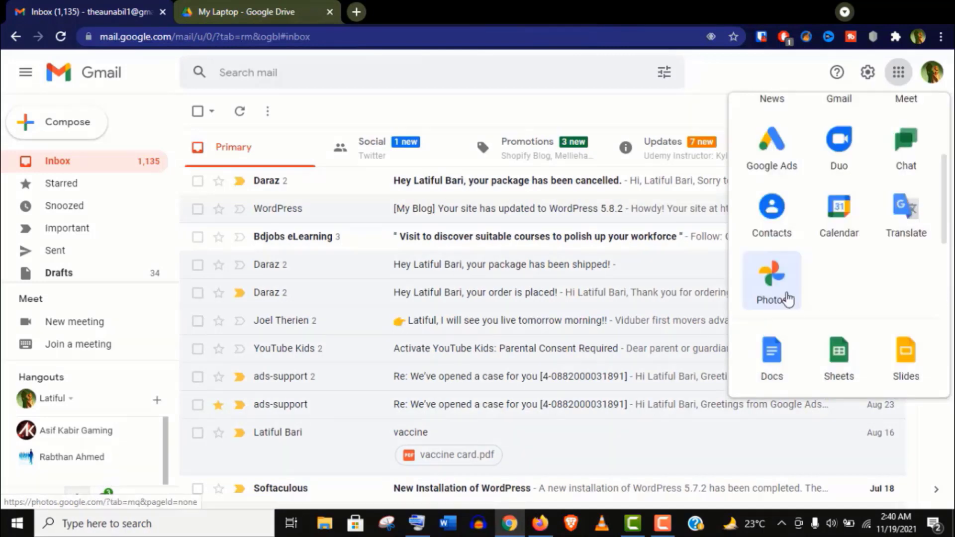
click(788, 299)
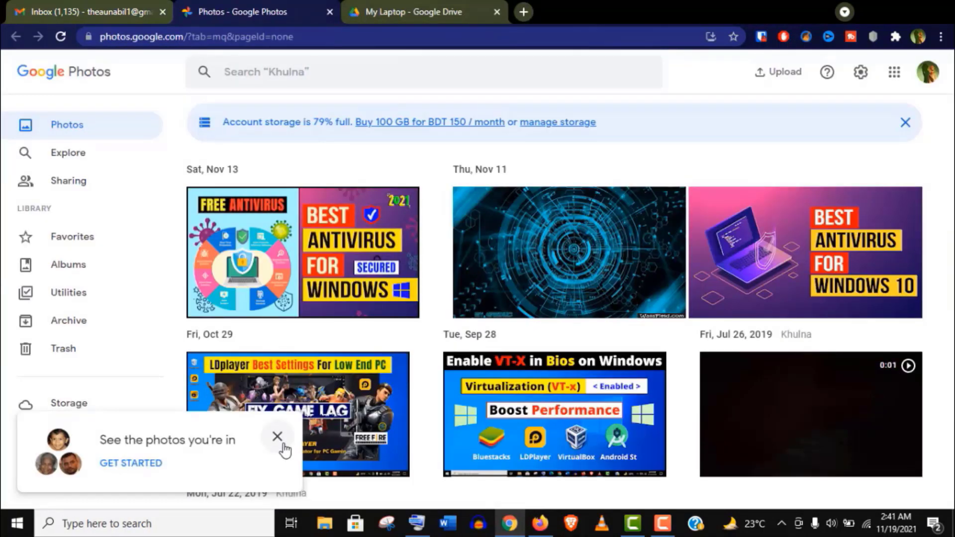
click(278, 437)
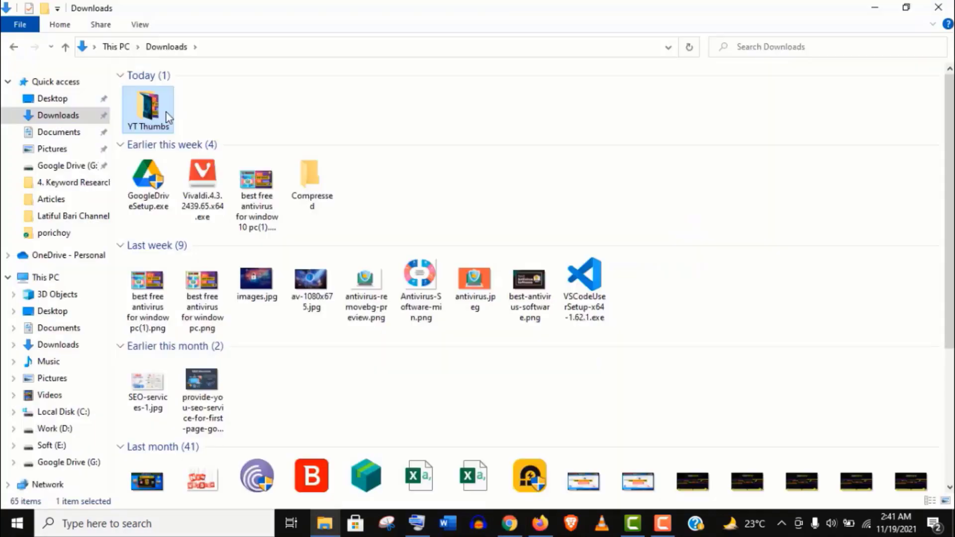
Step: Open the YT Thumbs folder in Downloads in File Explorer and shrink its window to compare it with Google Photos
double_click(148, 111)
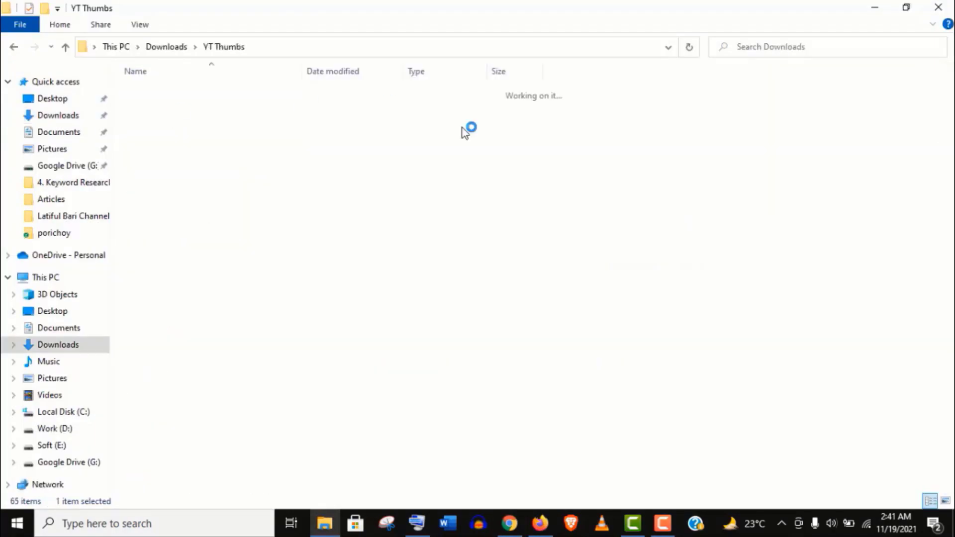
click(906, 7)
drag(673, 31, 904, 238)
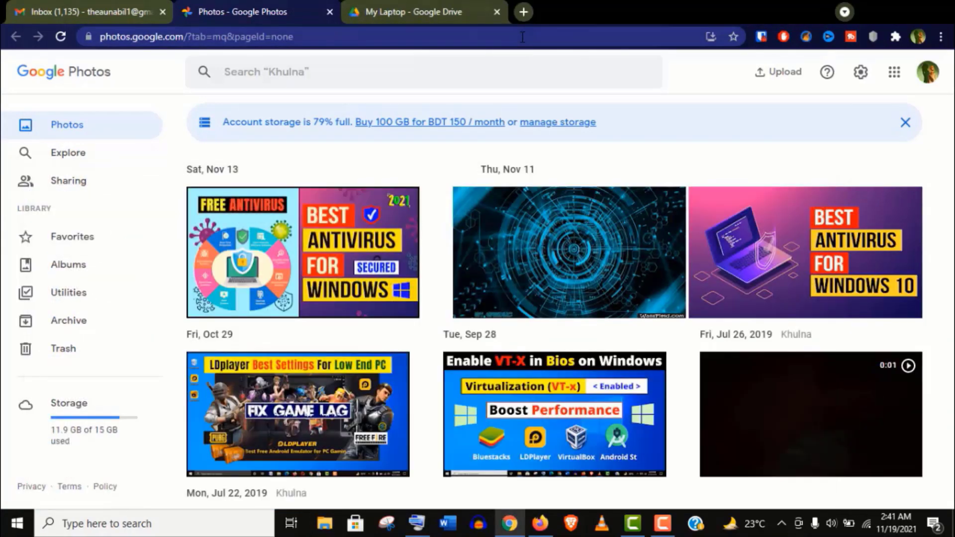
Step: Close the My Laptop and Google Photos pages and the browser window
click(497, 12)
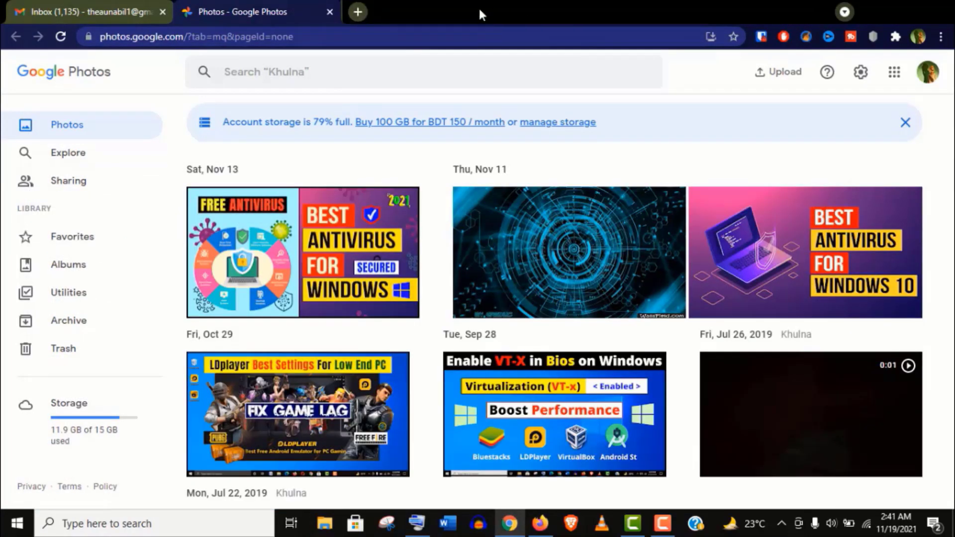
click(329, 12)
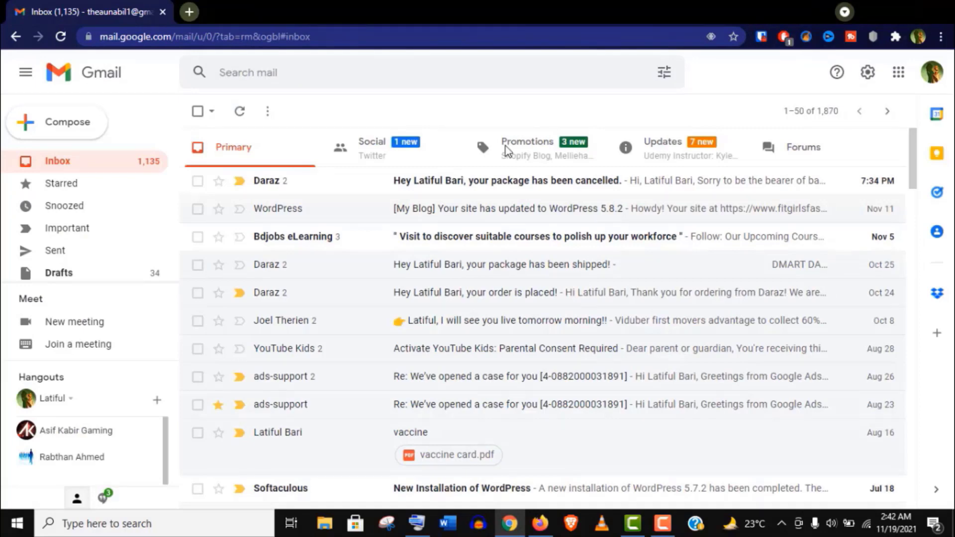
click(938, 12)
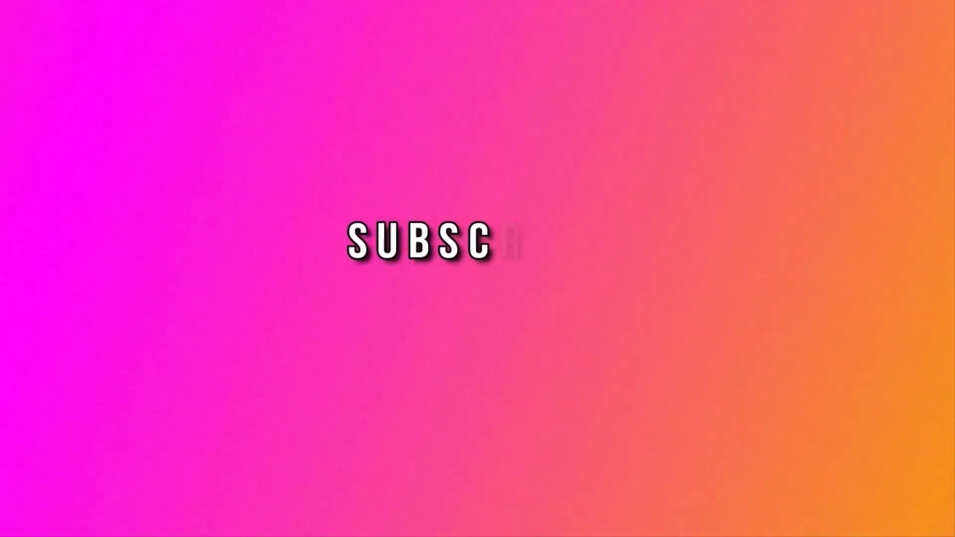